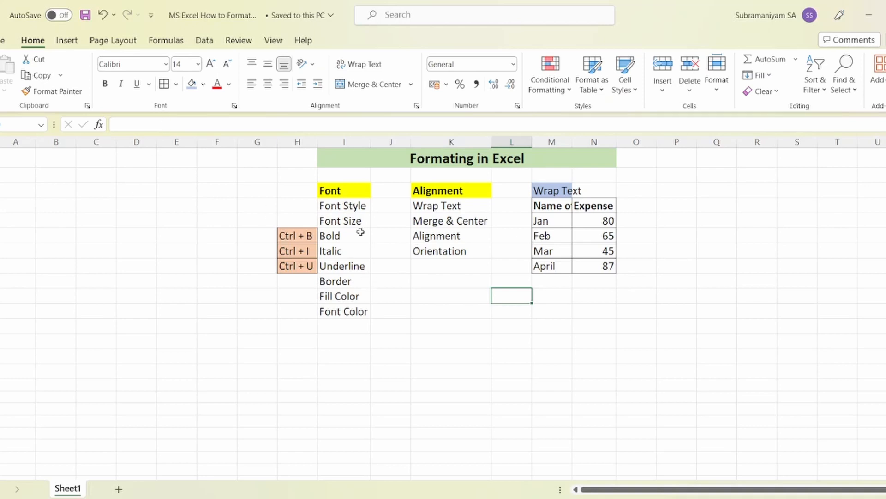
Set the "Font Style" cell's font to Bookman Old Style and enlarge its text to size 18
{"action": "left_click", "coordinate": [357, 206]}
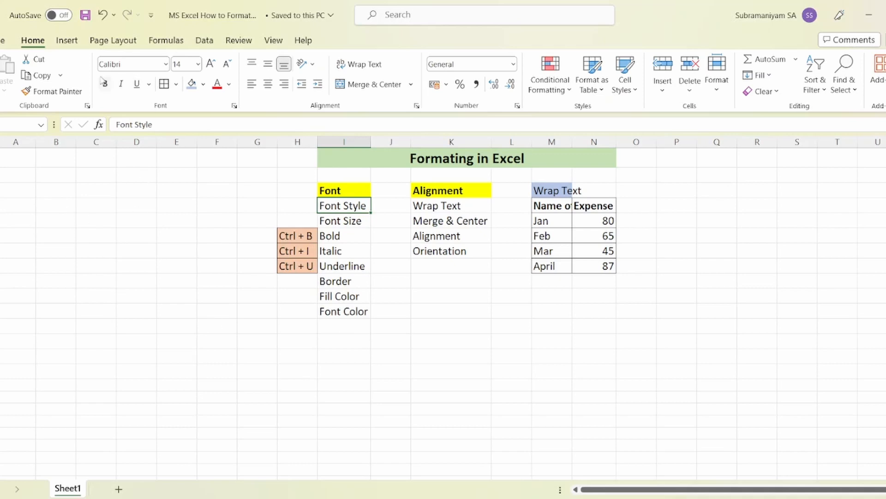
{"action": "left_click", "coordinate": [165, 64]}
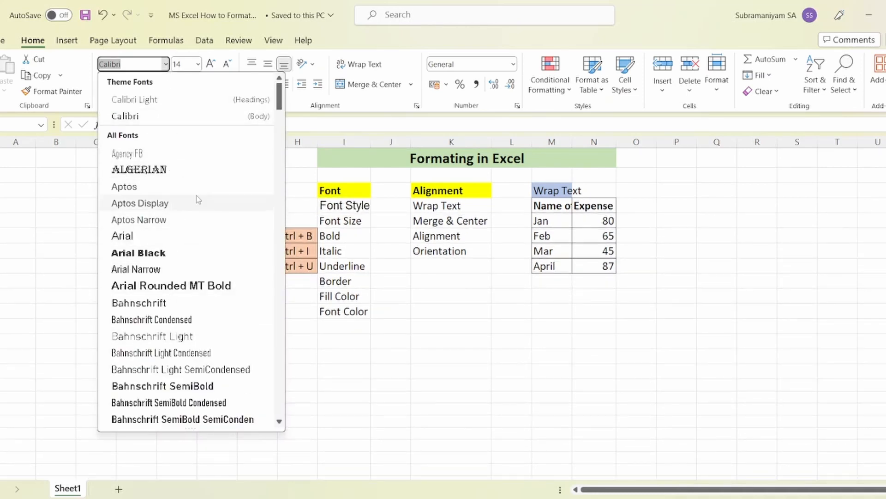
{"action": "scroll", "coordinate": [199, 200], "scroll_direction": "down", "scroll_amount": 10}
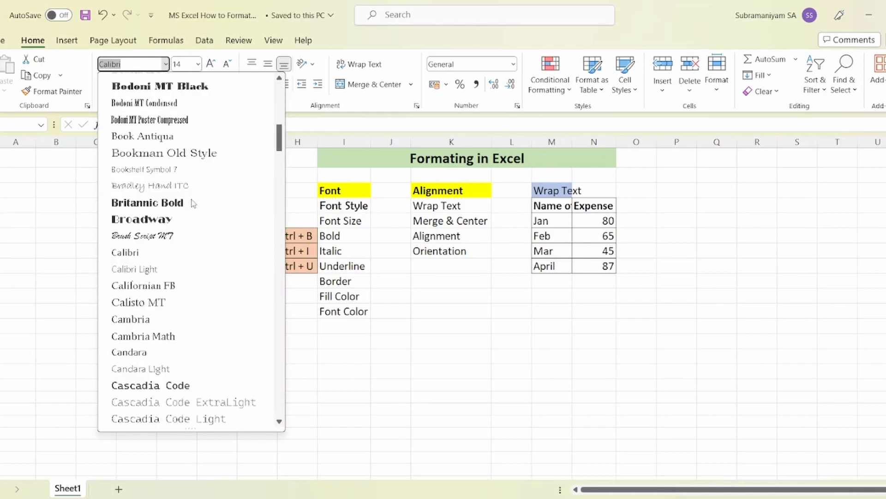
{"action": "scroll", "coordinate": [193, 203], "scroll_direction": "down", "scroll_amount": 20}
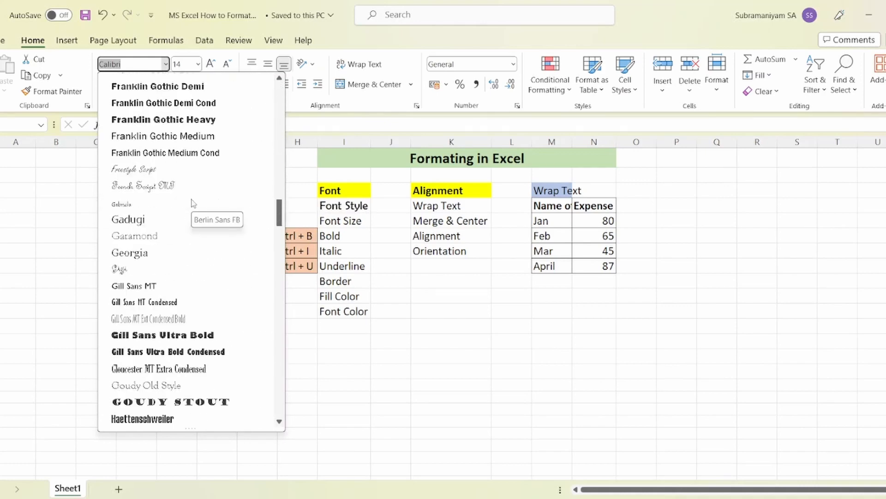
{"action": "scroll", "coordinate": [193, 203], "scroll_direction": "down", "scroll_amount": 8}
{"action": "scroll", "coordinate": [193, 203], "scroll_direction": "up", "scroll_amount": 10}
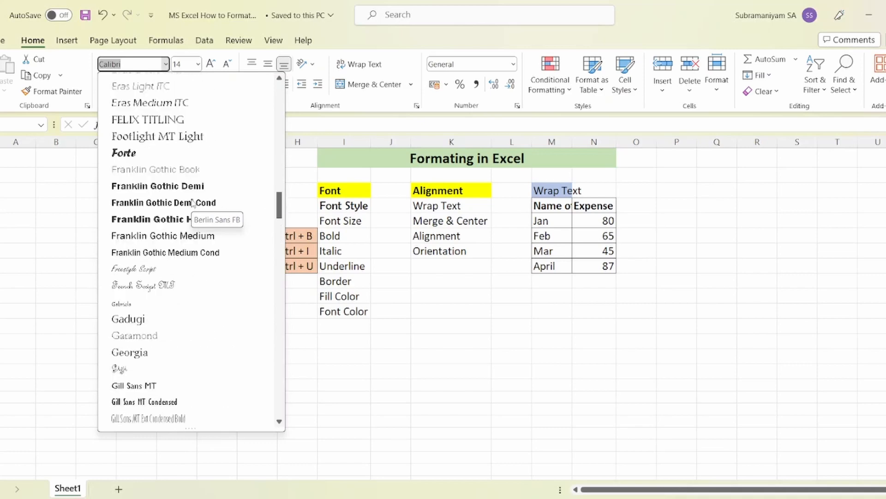
{"action": "scroll", "coordinate": [193, 203], "scroll_direction": "up", "scroll_amount": 6}
{"action": "scroll", "coordinate": [193, 204], "scroll_direction": "up", "scroll_amount": 15}
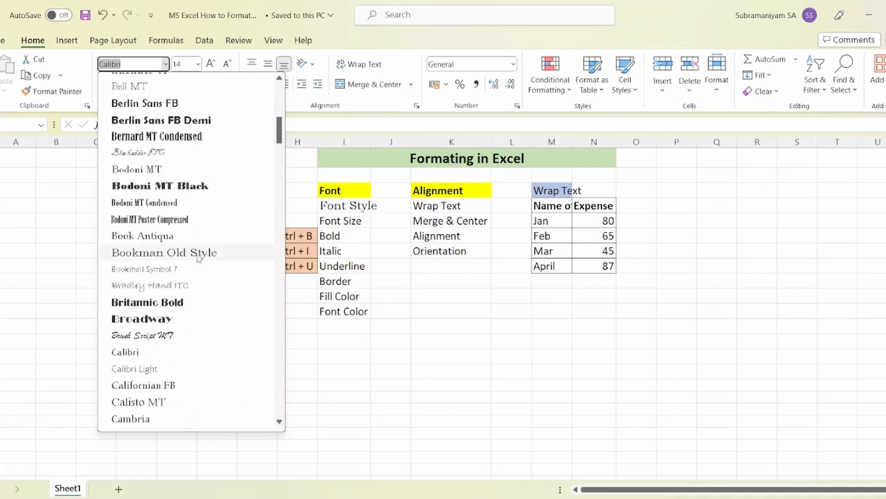
{"action": "left_click", "coordinate": [198, 257]}
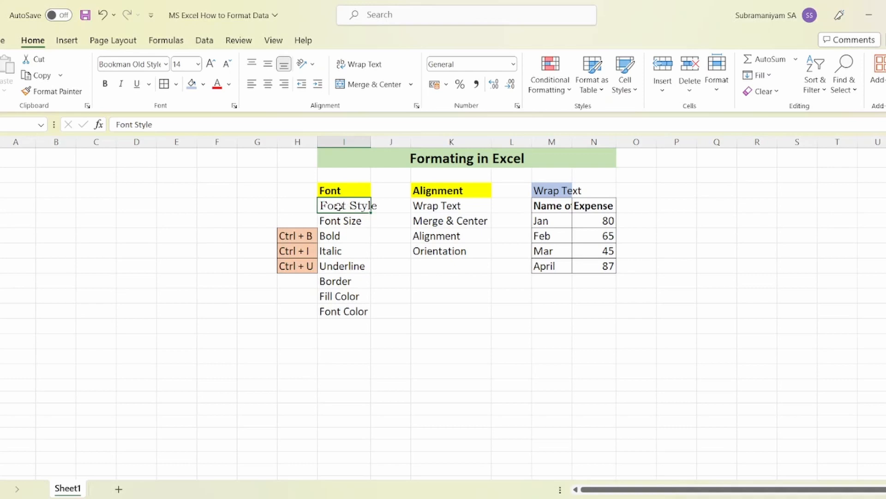
{"action": "left_click", "coordinate": [210, 65]}
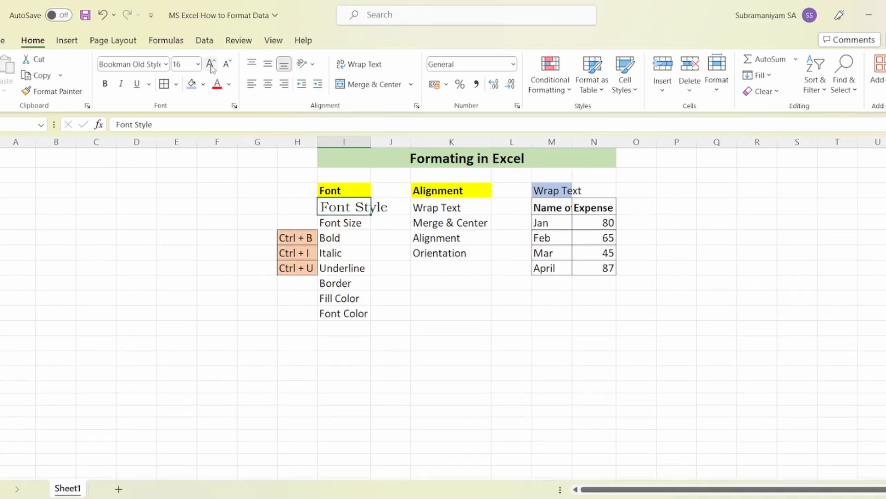
{"action": "left_click", "coordinate": [210, 65]}
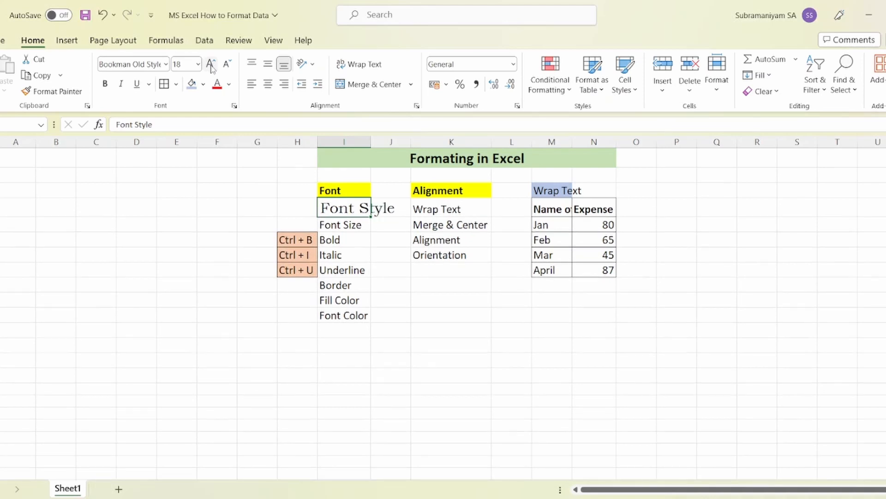
Try enlarging and shrinking the text of the "Font Size" cell, and set its font size to 16
{"action": "left_click", "coordinate": [340, 225]}
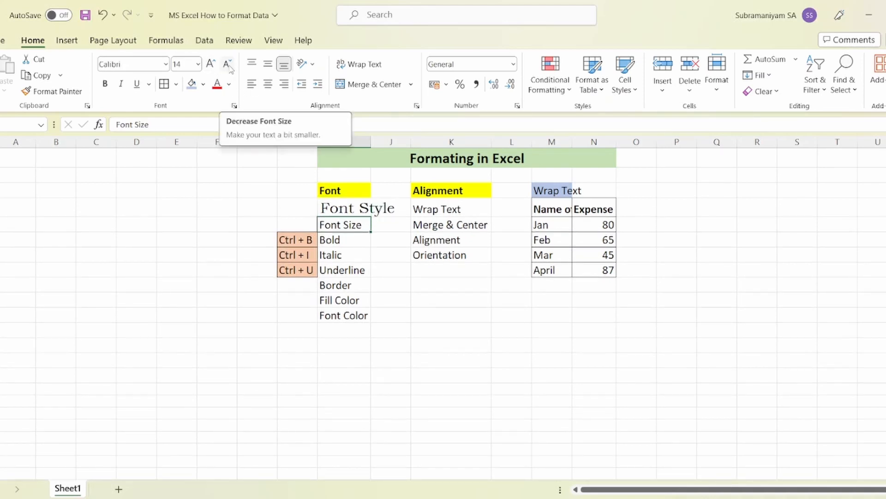
{"action": "left_click", "coordinate": [211, 65]}
{"action": "left_click", "coordinate": [210, 65]}
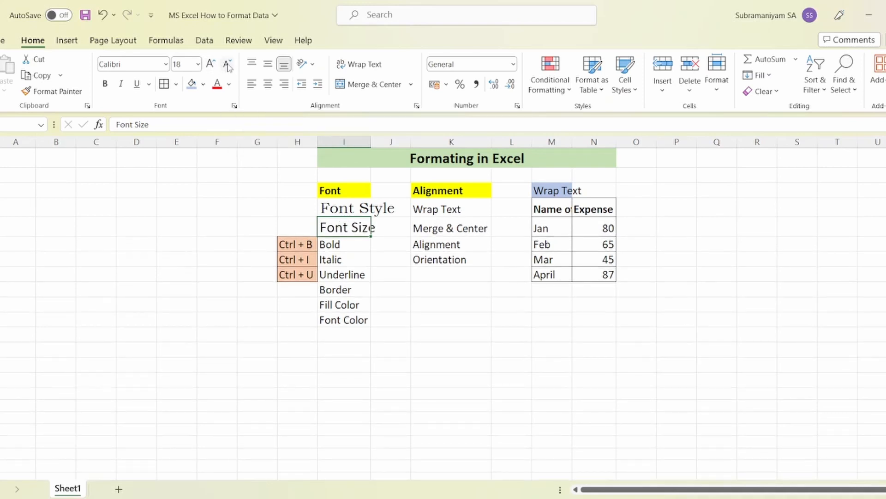
{"action": "left_click", "coordinate": [227, 65]}
{"action": "left_click", "coordinate": [227, 65]}
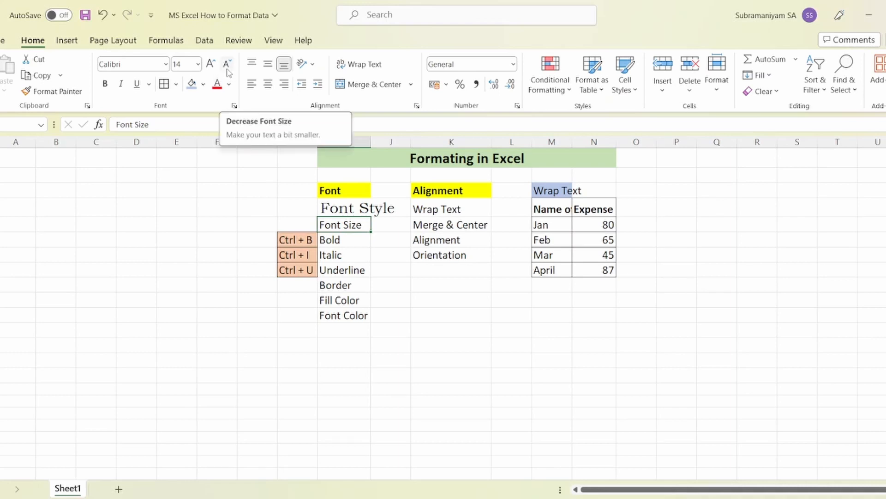
{"action": "left_click", "coordinate": [199, 64]}
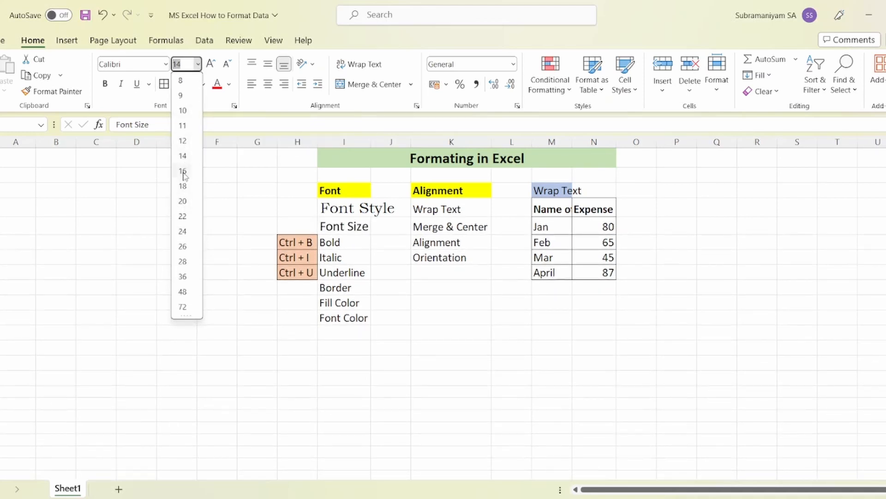
{"action": "left_click", "coordinate": [183, 170]}
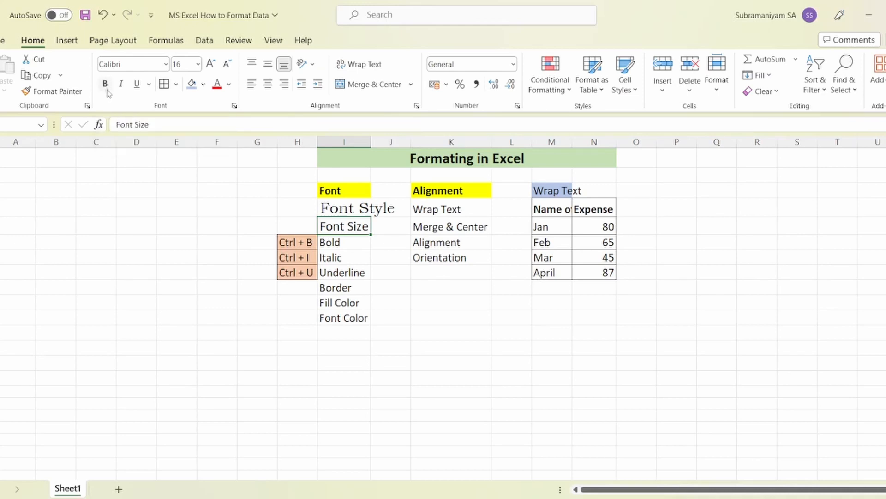
Toggle bold formatting on and off twice for the "Bold" cell in the Font list
{"action": "left_click", "coordinate": [349, 242]}
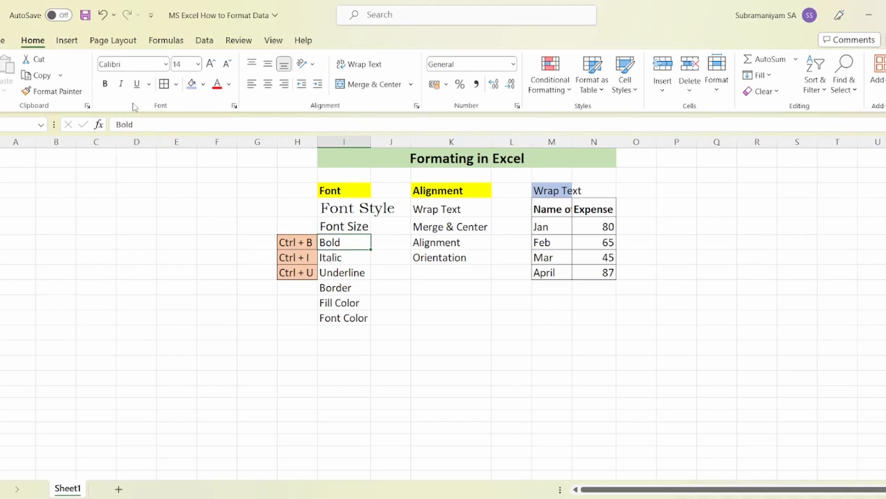
{"action": "left_click", "coordinate": [106, 85]}
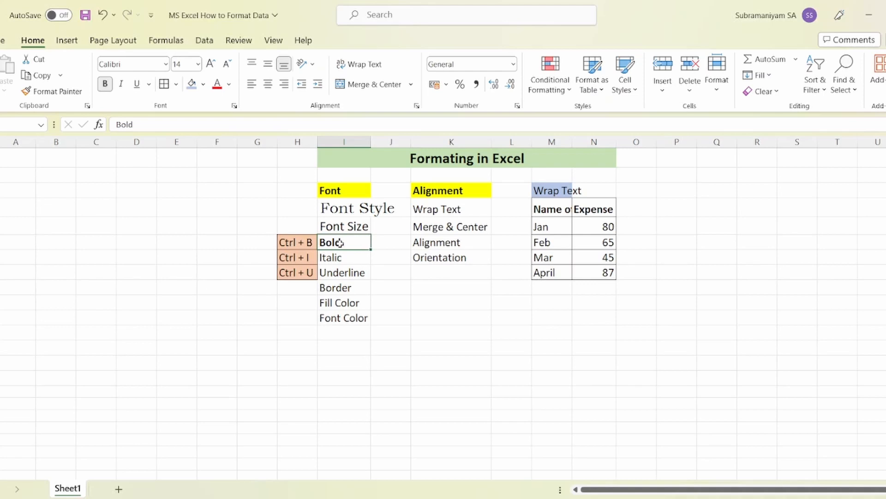
{"action": "key", "text": "ctrl+b"}
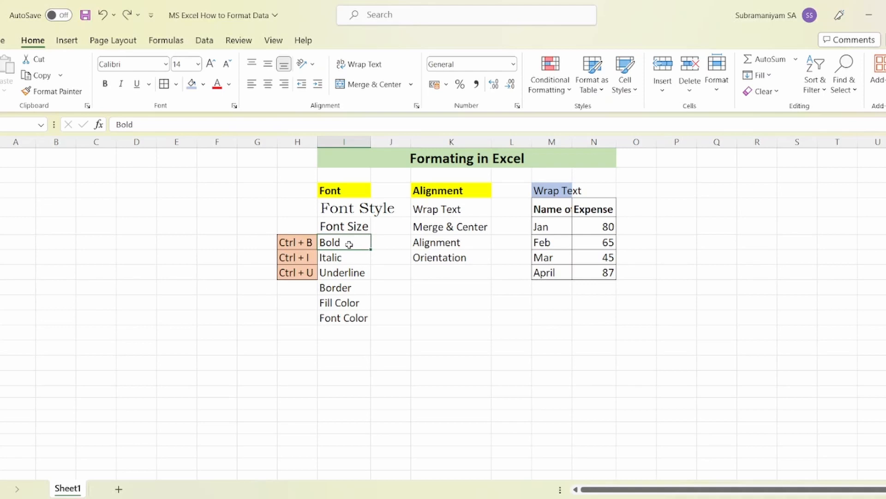
{"action": "key", "text": "ctrl+b"}
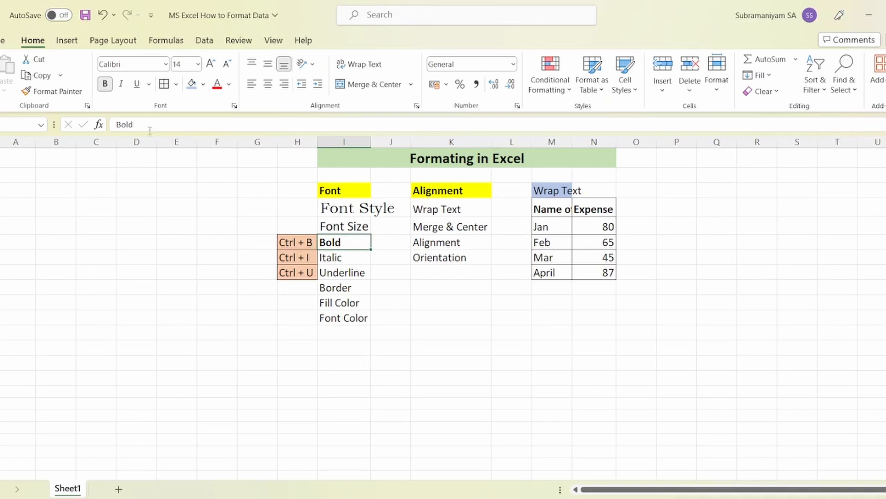
{"action": "left_click", "coordinate": [106, 85]}
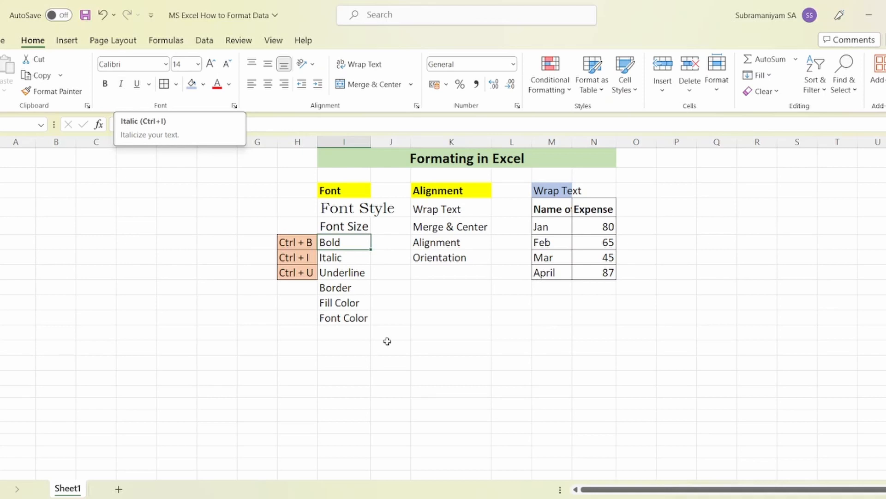
Italicize the "Italic" cell and underline the "Underline" cell in the Font list
{"action": "left_click", "coordinate": [337, 256]}
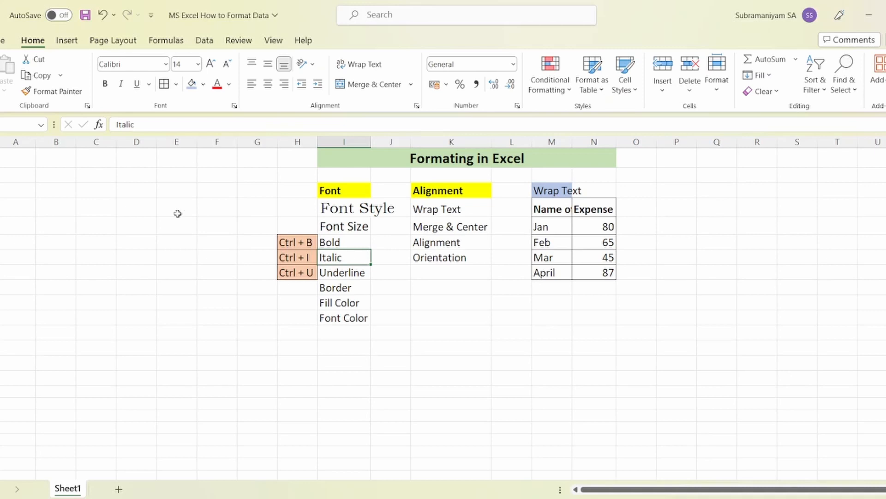
{"action": "left_click", "coordinate": [121, 85]}
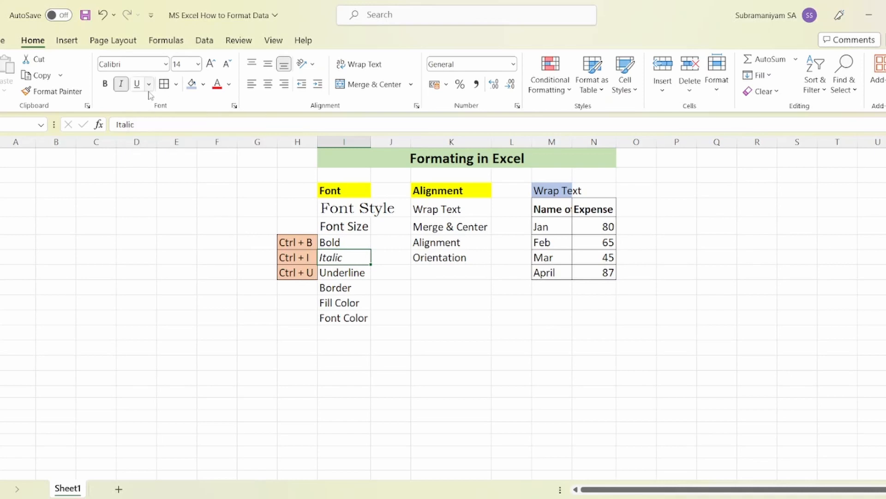
{"action": "left_click", "coordinate": [346, 273]}
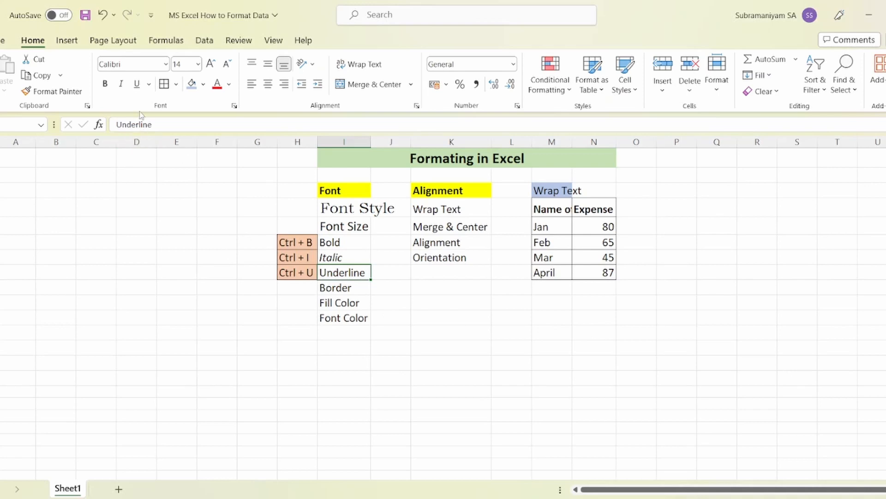
{"action": "left_click", "coordinate": [136, 86]}
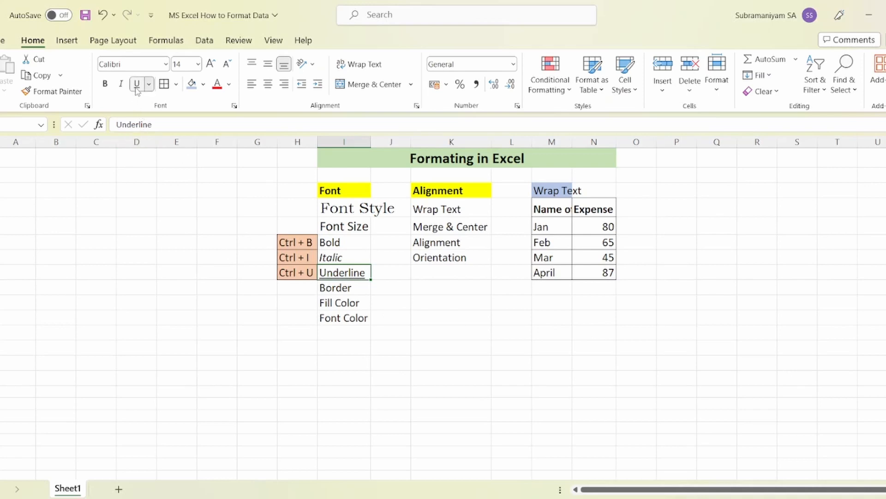
{"action": "left_click", "coordinate": [464, 331]}
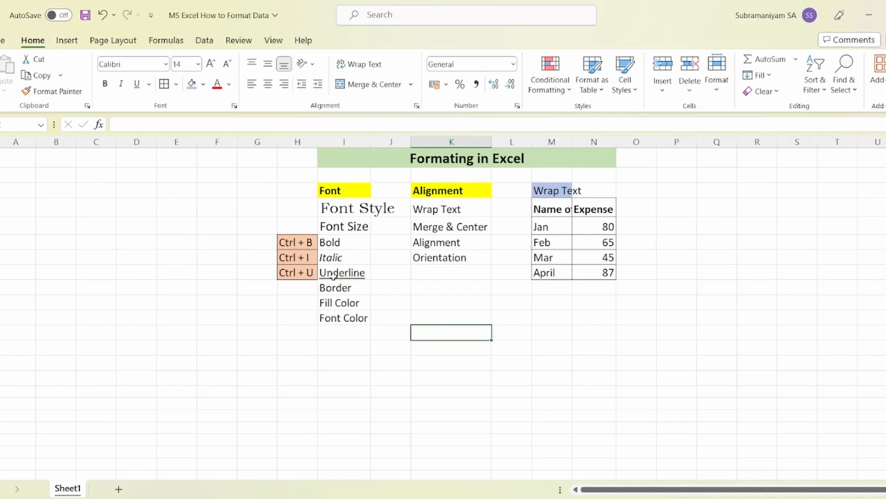
Apply the No Border option to the "Underline" cell
{"action": "left_click", "coordinate": [354, 274]}
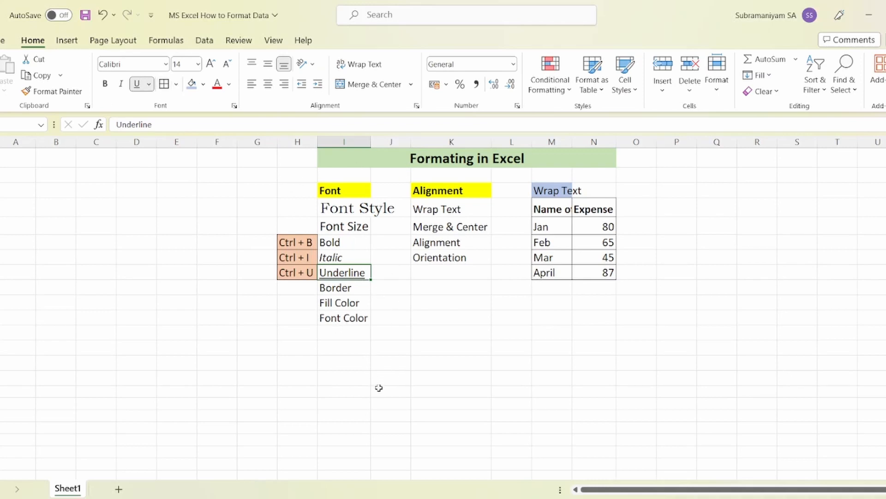
{"action": "left_click", "coordinate": [176, 84]}
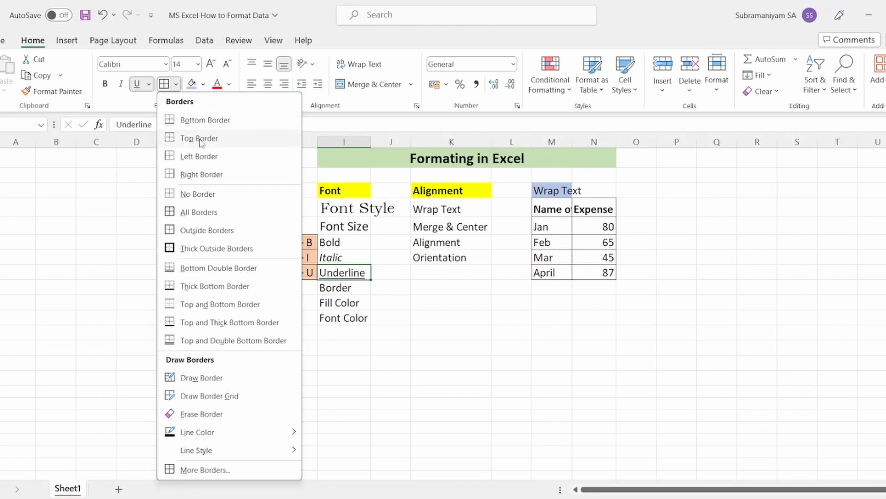
{"action": "left_click", "coordinate": [200, 194]}
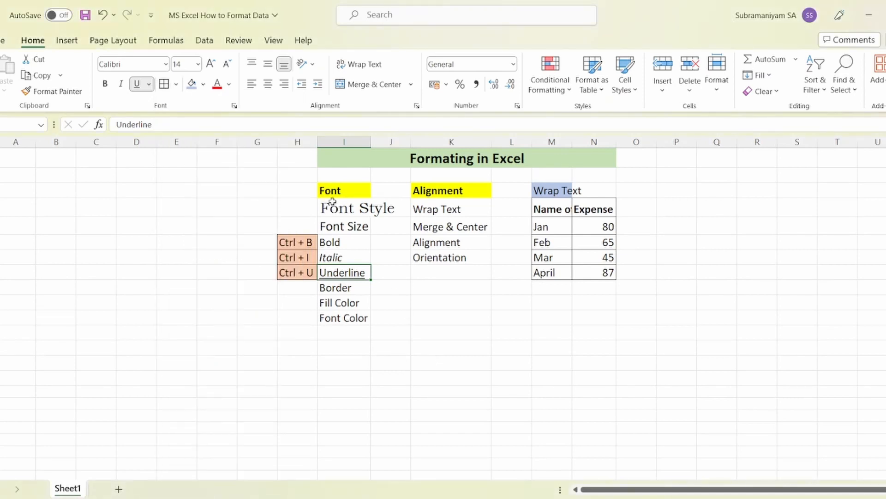
Apply All Borders to the Font list from its header through "Font Color" and autofit column I to its contents
{"action": "left_click_drag", "start_coordinate": [332, 191], "coordinate": [332, 314]}
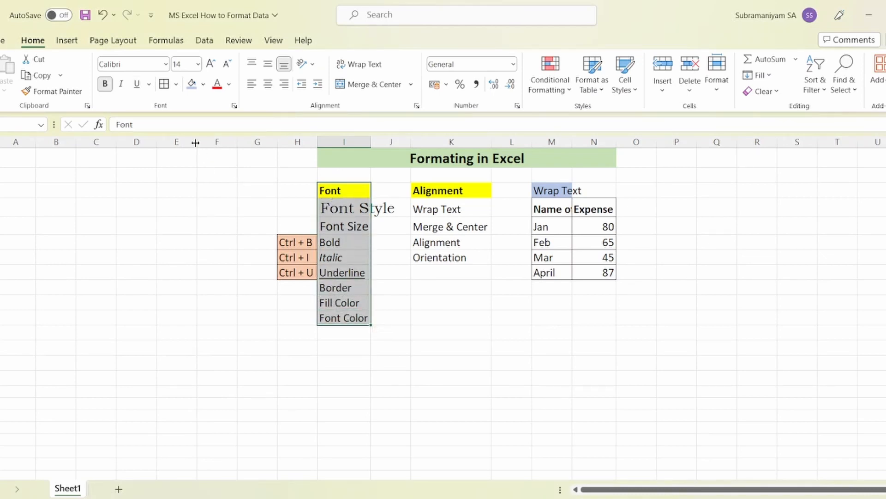
{"action": "left_click", "coordinate": [176, 84]}
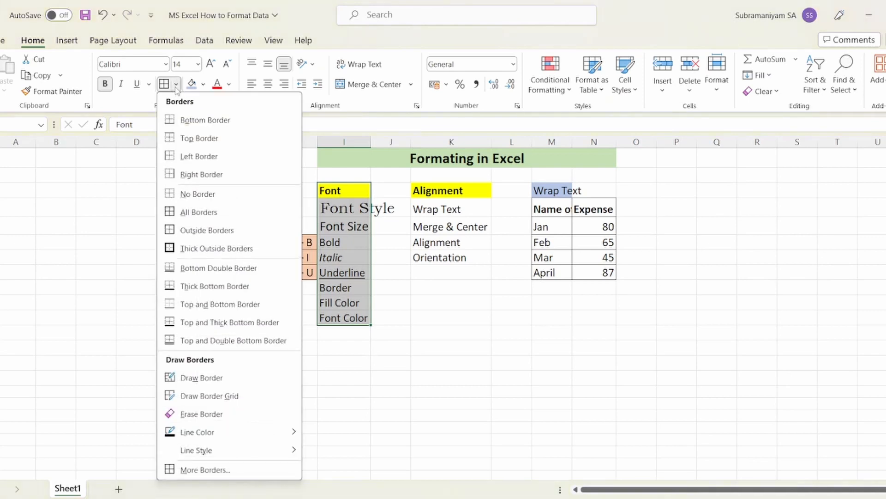
{"action": "left_click", "coordinate": [209, 214]}
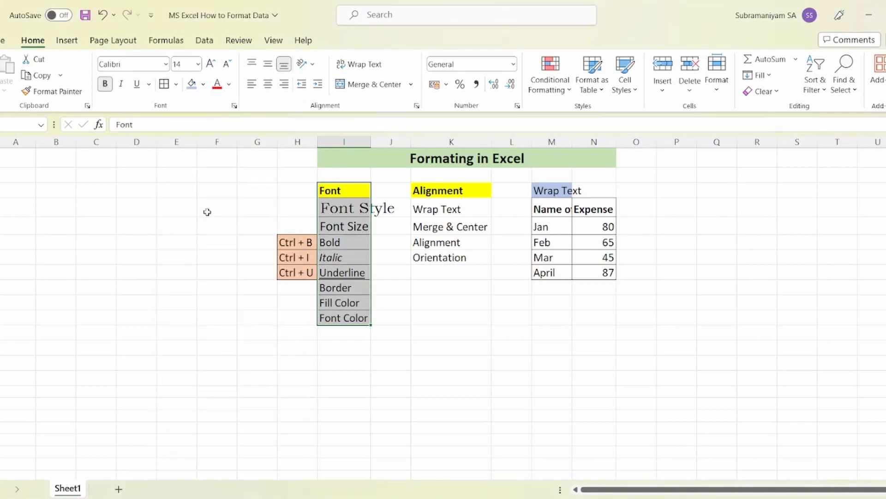
{"action": "left_click", "coordinate": [436, 359]}
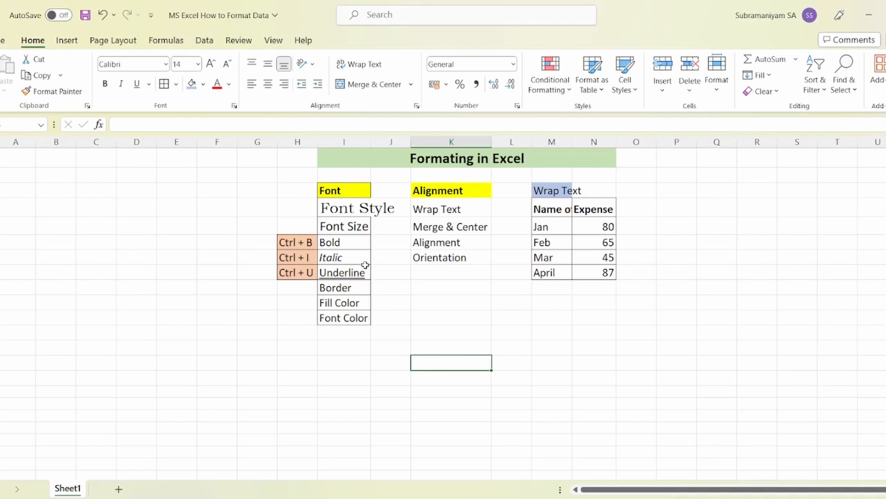
{"action": "double_click", "coordinate": [370, 138]}
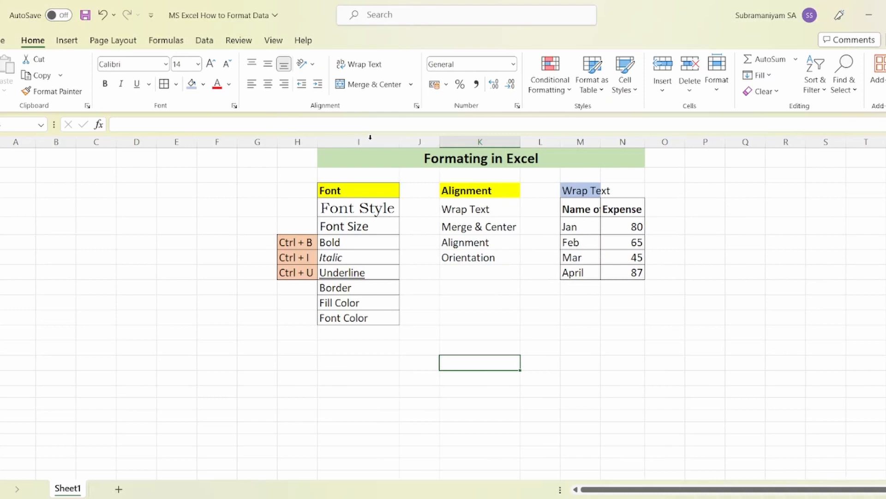
{"action": "left_click", "coordinate": [176, 84]}
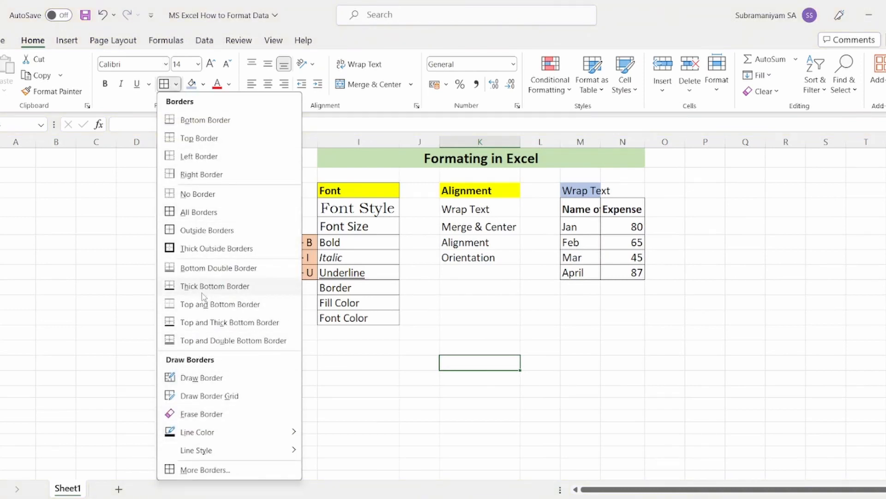
{"action": "left_click", "coordinate": [337, 382]}
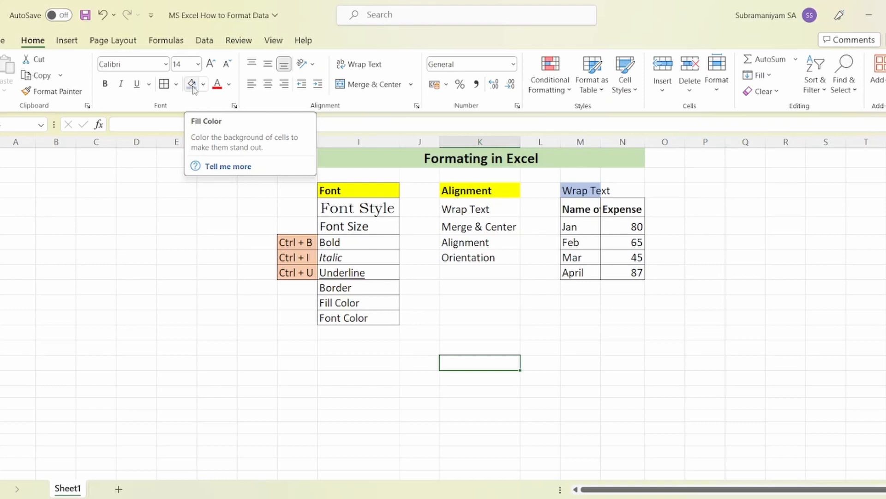
Apply a light gold theme fill to the "Fill Color" cell in the Font list
{"action": "left_click", "coordinate": [353, 304]}
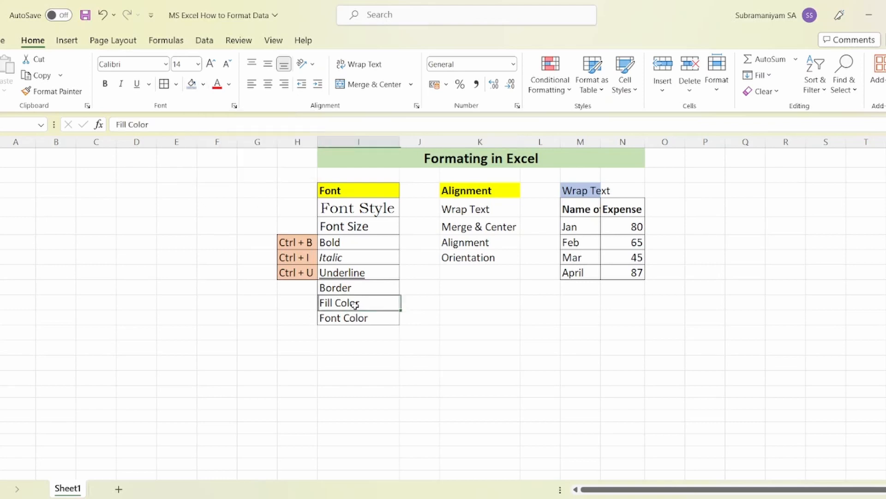
{"action": "left_click", "coordinate": [204, 84]}
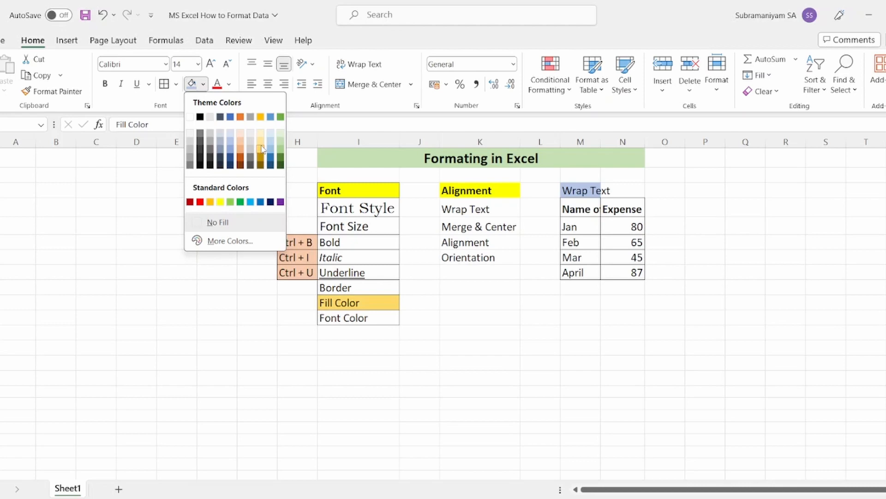
{"action": "left_click", "coordinate": [262, 148]}
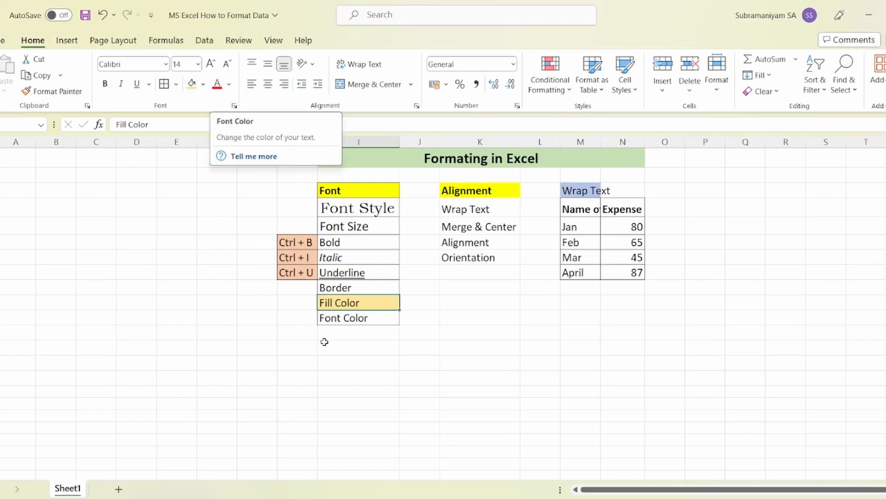
Change the font color of the "Font Color" cell to the standard blue
{"action": "left_click", "coordinate": [340, 318]}
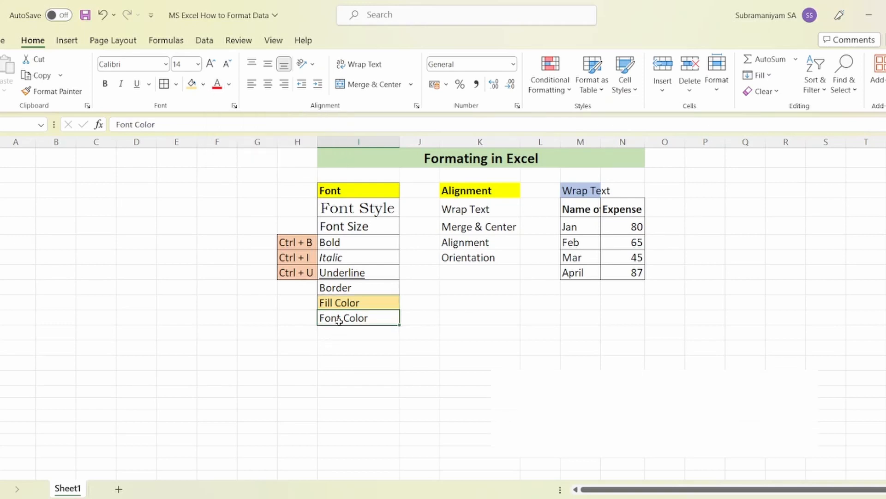
{"action": "left_click", "coordinate": [229, 84]}
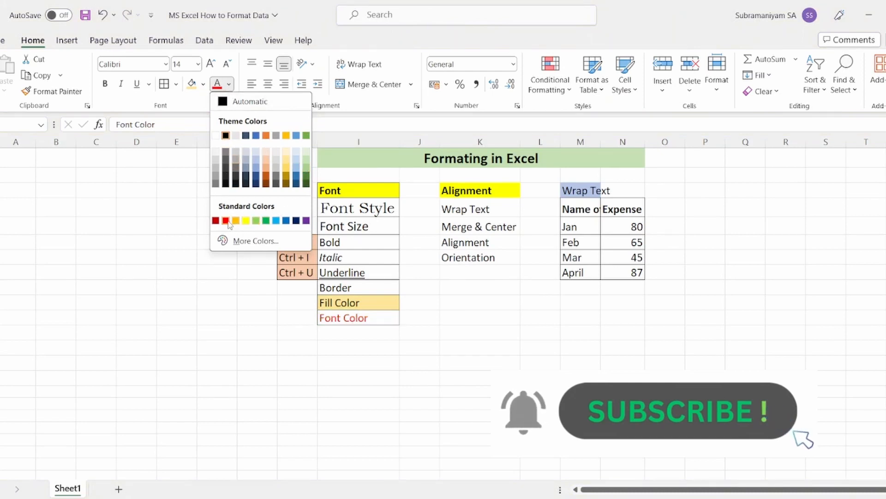
{"action": "left_click", "coordinate": [286, 221]}
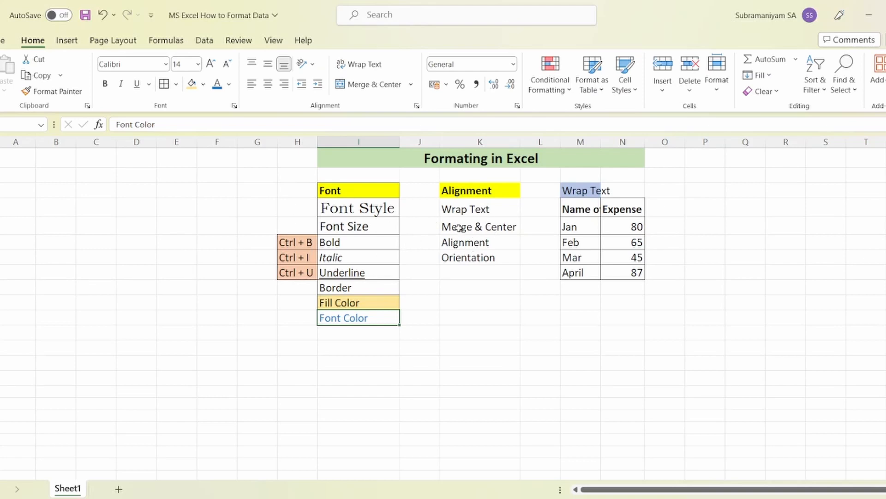
Apply Wrap Text to the "Name of the month" header in the expense table
{"action": "left_click", "coordinate": [467, 210]}
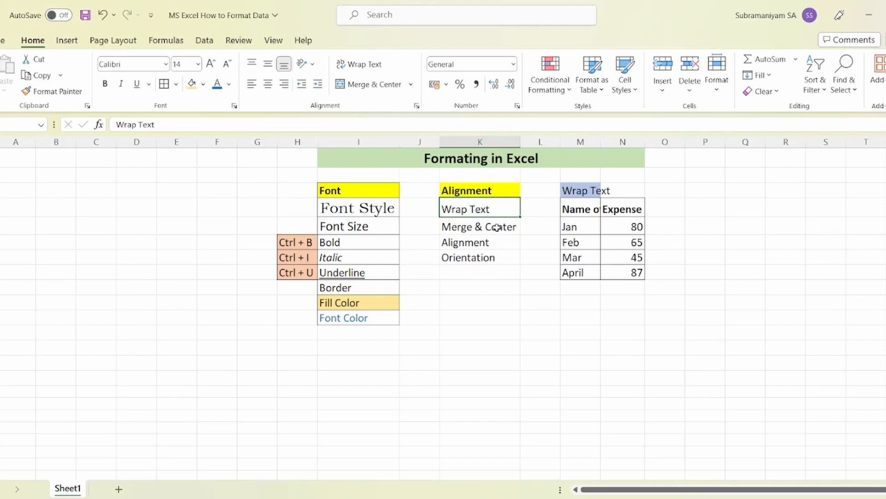
{"action": "left_click_drag", "start_coordinate": [548, 189], "coordinate": [649, 301]}
{"action": "left_click", "coordinate": [780, 301]}
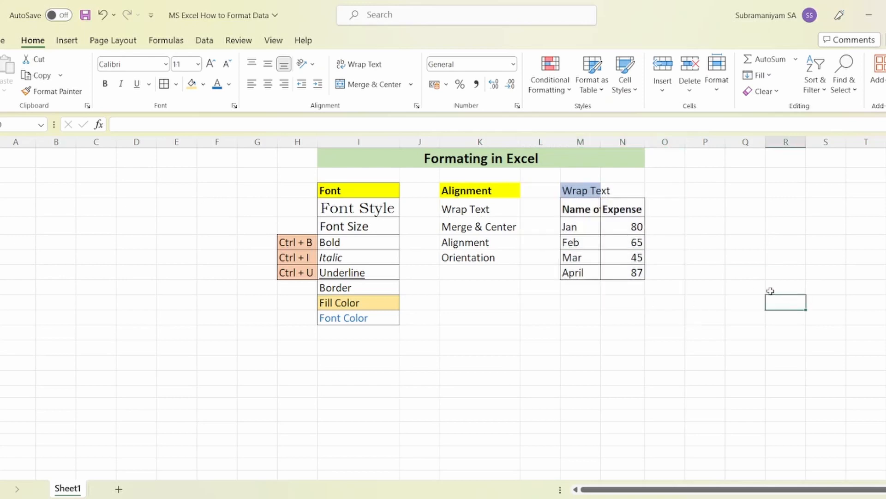
{"action": "left_click", "coordinate": [575, 208]}
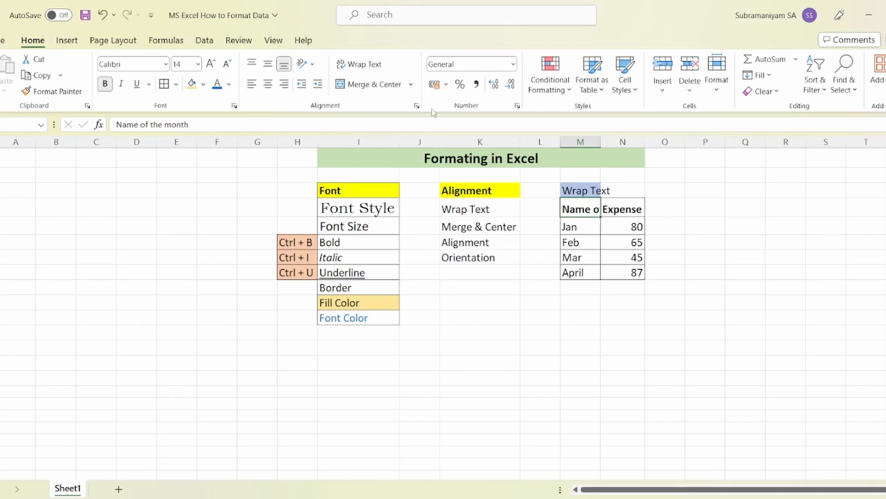
{"action": "left_click", "coordinate": [362, 66]}
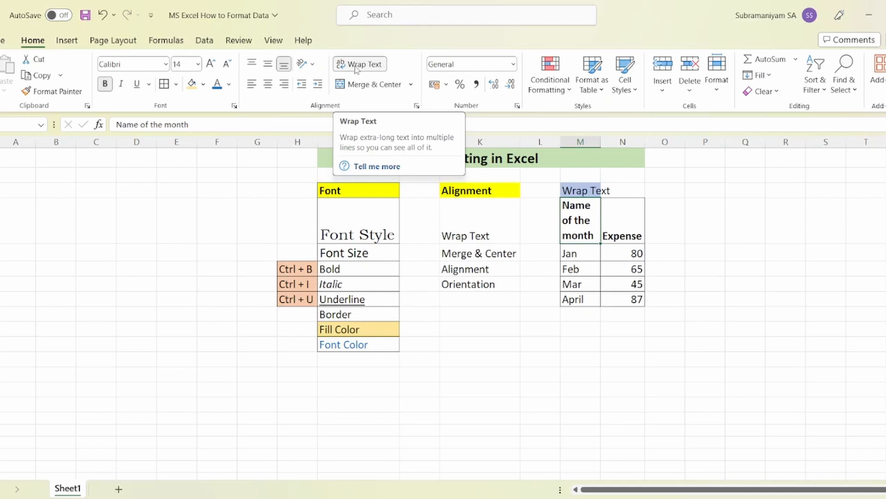
Merge and center an empty block two columns wide (L and M) and four rows high below the expense table
{"action": "left_click", "coordinate": [500, 255]}
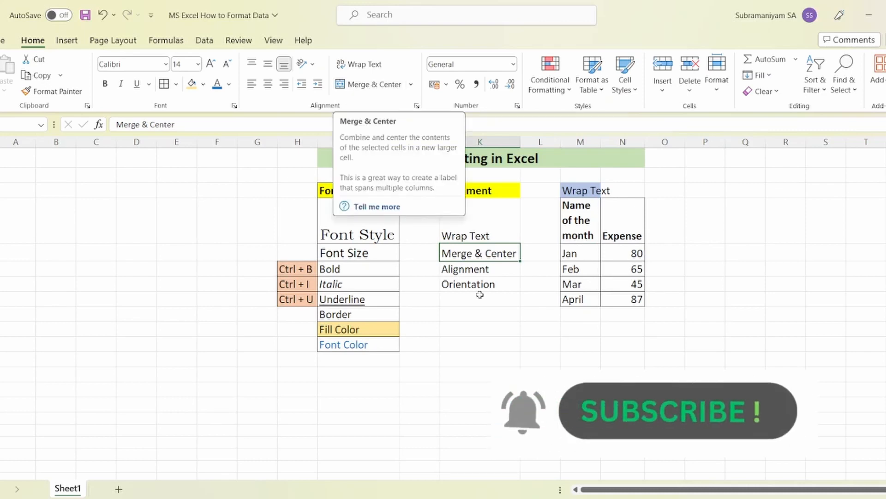
{"action": "left_click", "coordinate": [474, 314]}
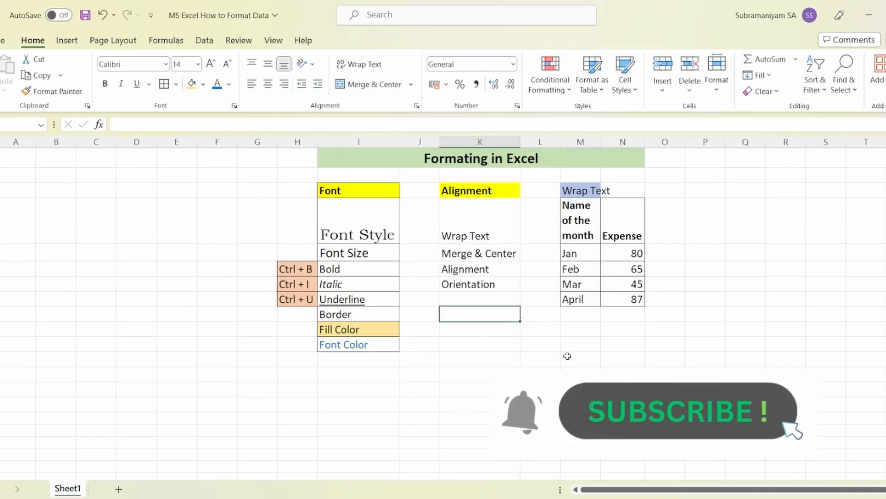
{"action": "left_click", "coordinate": [532, 329]}
{"action": "left_click_drag", "start_coordinate": [532, 330], "coordinate": [574, 366]}
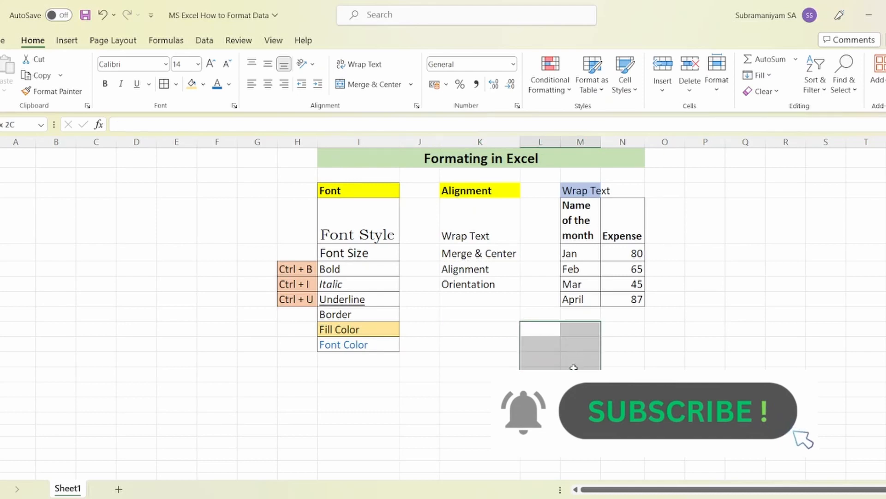
{"action": "left_click", "coordinate": [369, 88]}
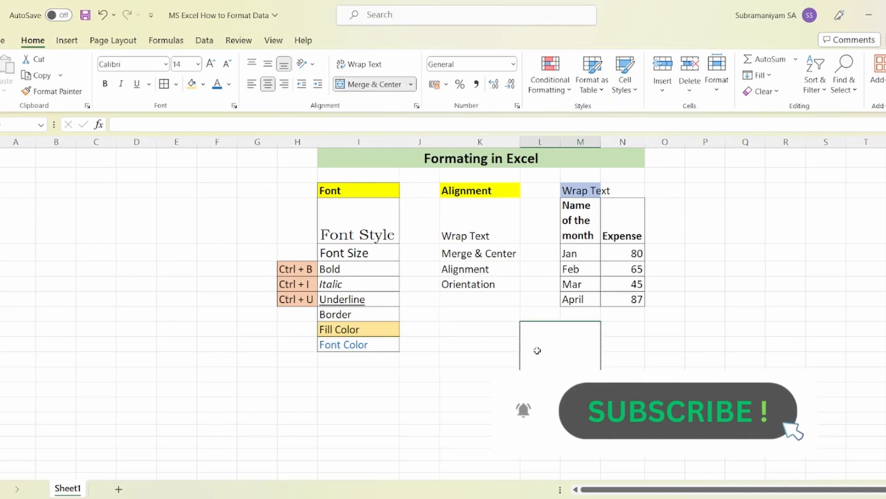
Enter "Month" in the merged cell below the expense table
{"action": "left_click", "coordinate": [633, 359]}
{"action": "left_click", "coordinate": [562, 357]}
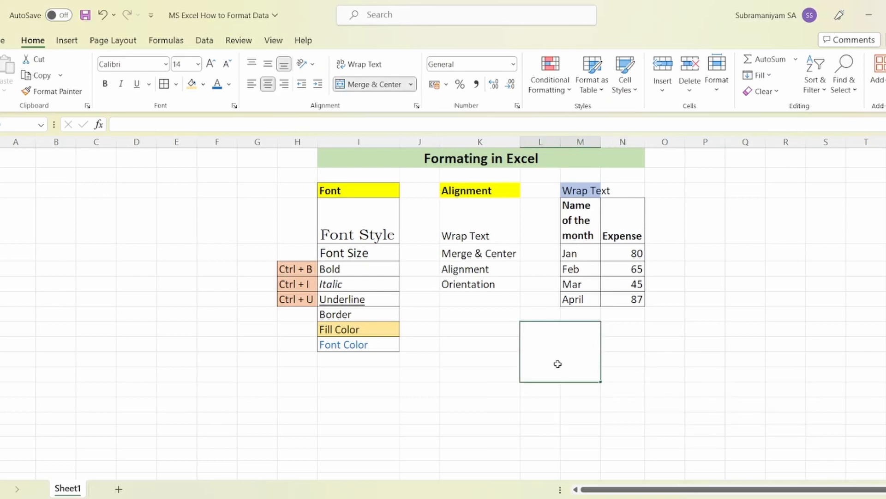
{"action": "type", "text": "Month"}
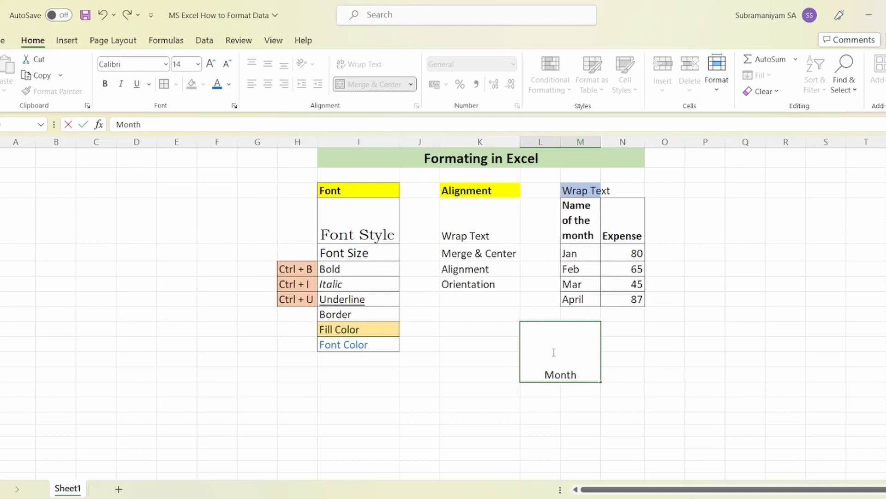
{"action": "key", "text": "Return"}
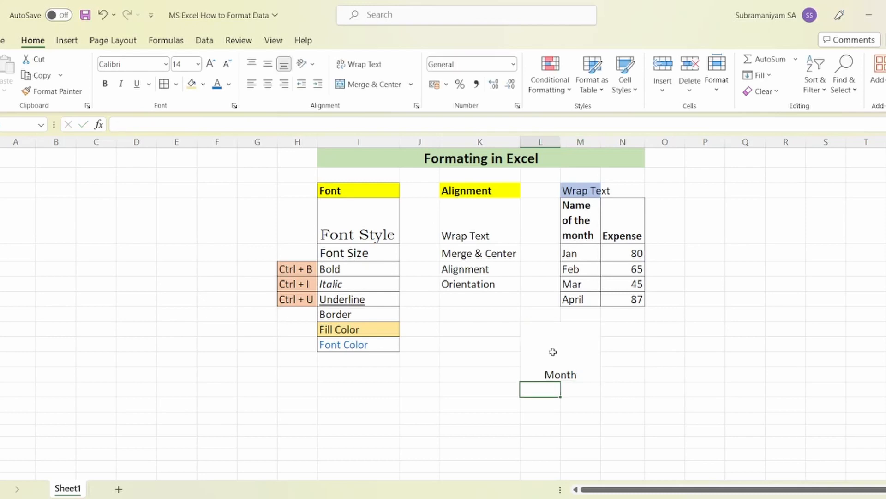
Try middle and top vertical alignment on the merged "Month" cell, finishing with Middle Align
{"action": "left_click", "coordinate": [553, 352]}
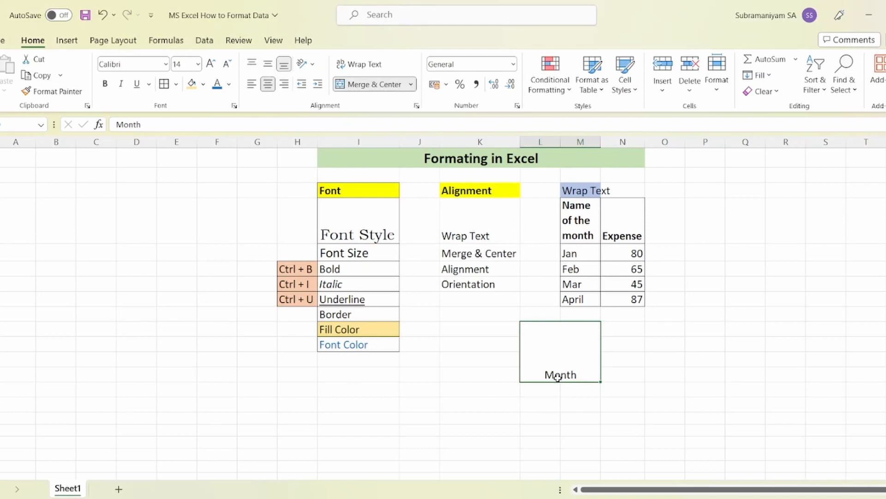
{"action": "left_click", "coordinate": [268, 65]}
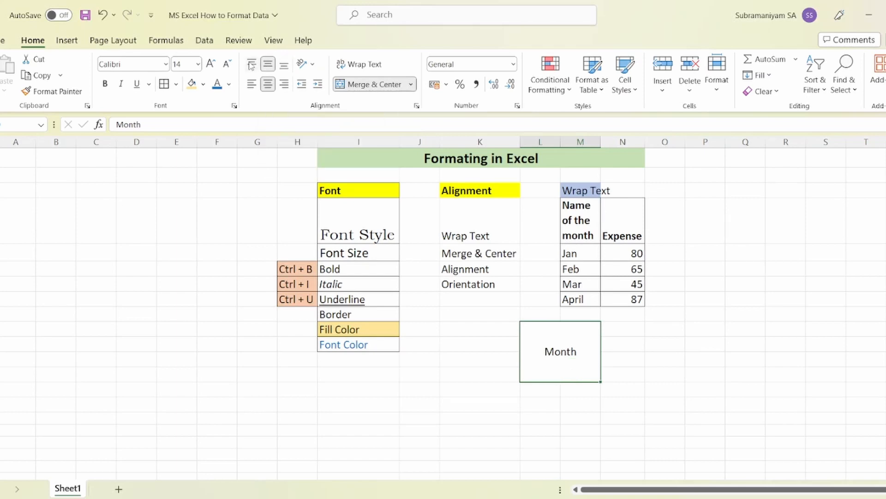
{"action": "left_click", "coordinate": [252, 65]}
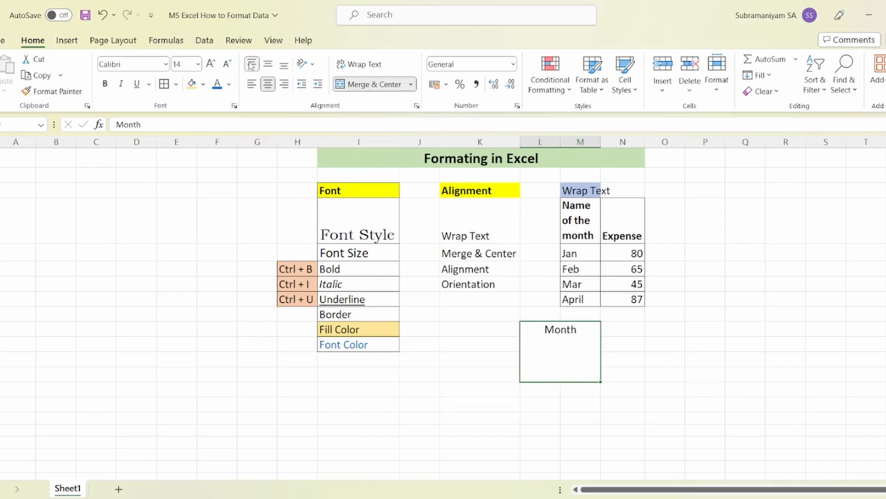
{"action": "left_click", "coordinate": [268, 67]}
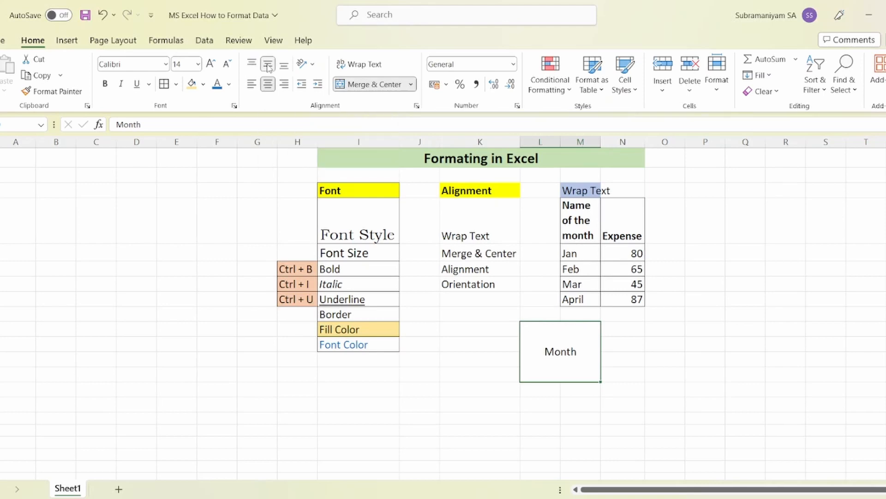
Switch the horizontal alignment of the merged "Month" cell to left, to right and back to center
{"action": "left_click", "coordinate": [250, 85]}
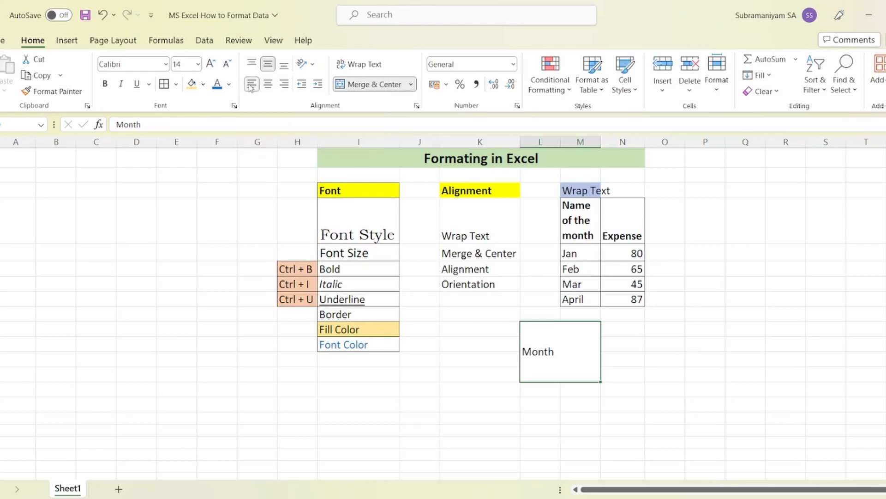
{"action": "left_click", "coordinate": [285, 86]}
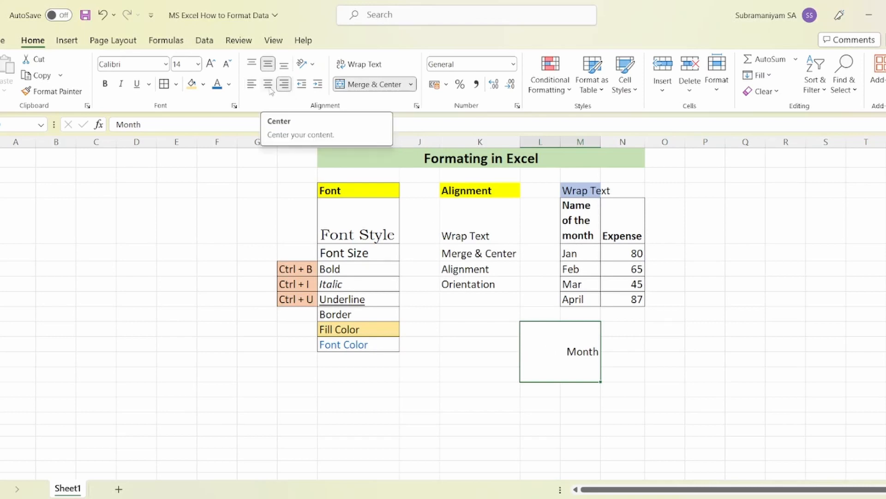
{"action": "left_click", "coordinate": [269, 85]}
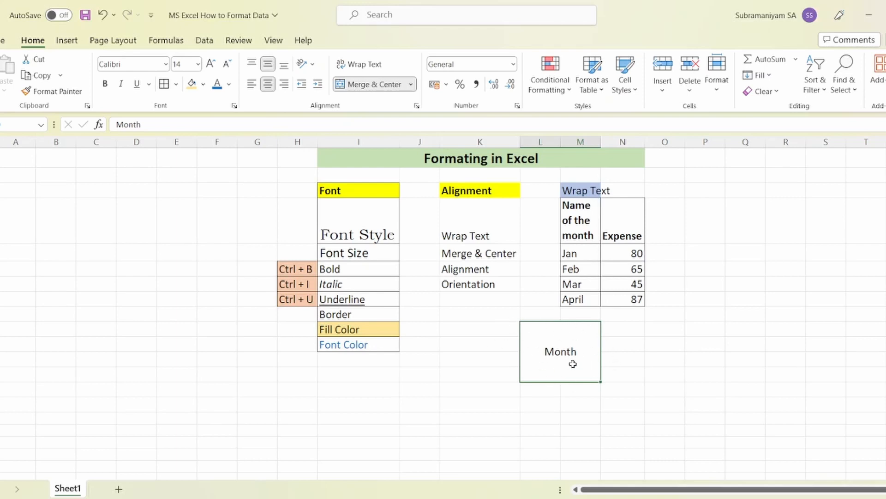
Set the orientation of the merged "Month" cell to Angle Counterclockwise
{"action": "left_click", "coordinate": [460, 286]}
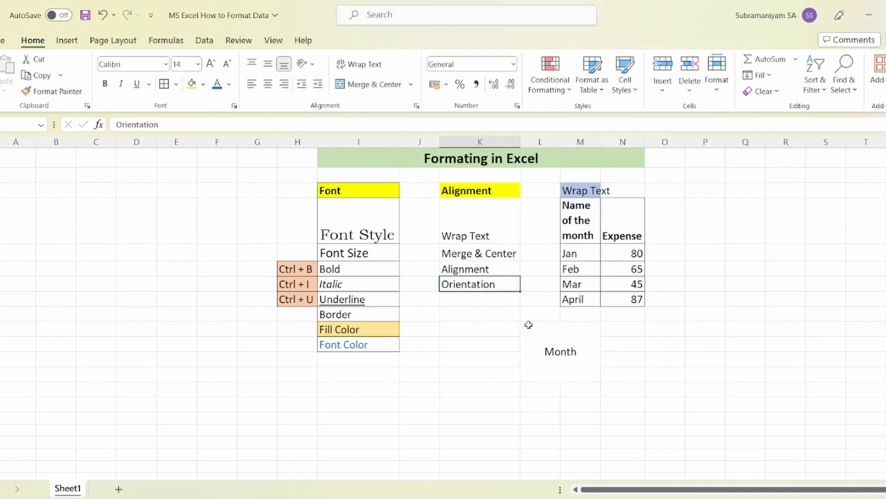
{"action": "left_click", "coordinate": [561, 351]}
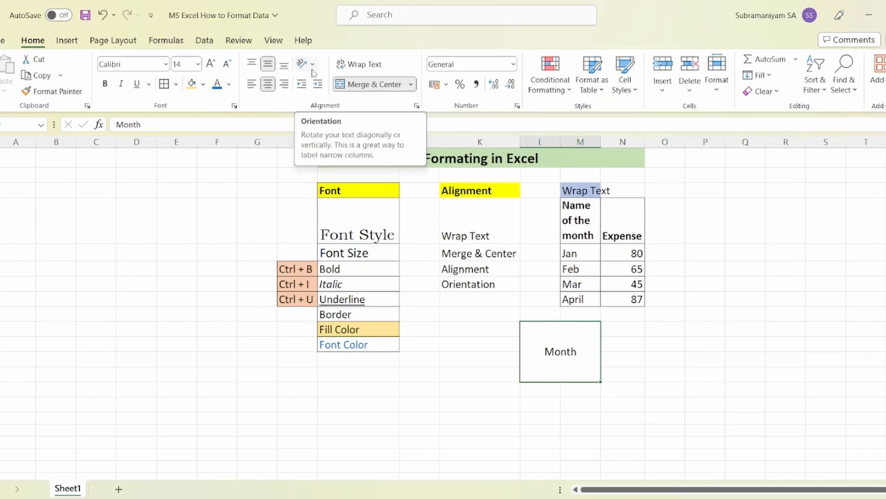
{"action": "left_click", "coordinate": [633, 356]}
{"action": "left_click", "coordinate": [580, 351]}
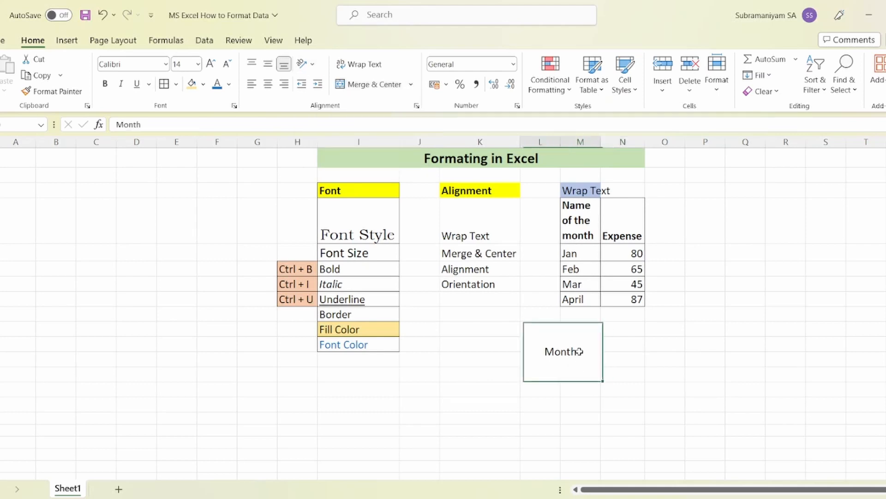
{"action": "left_click", "coordinate": [314, 67]}
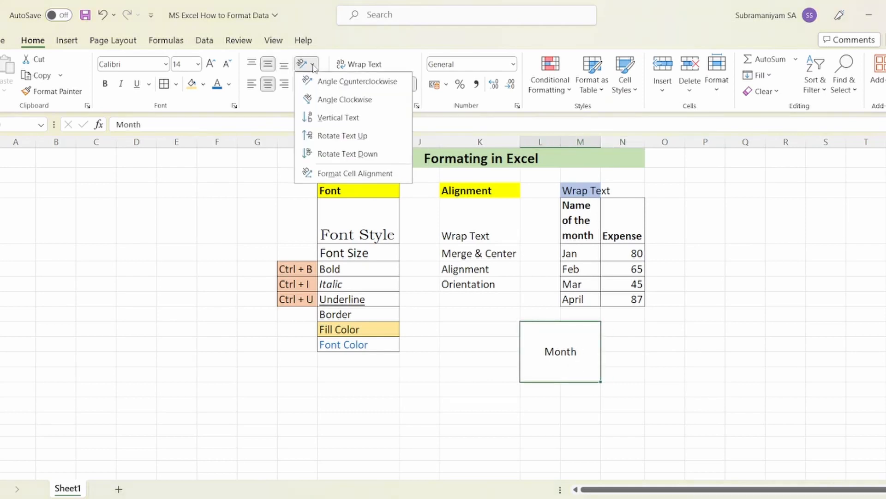
{"action": "left_click", "coordinate": [356, 82]}
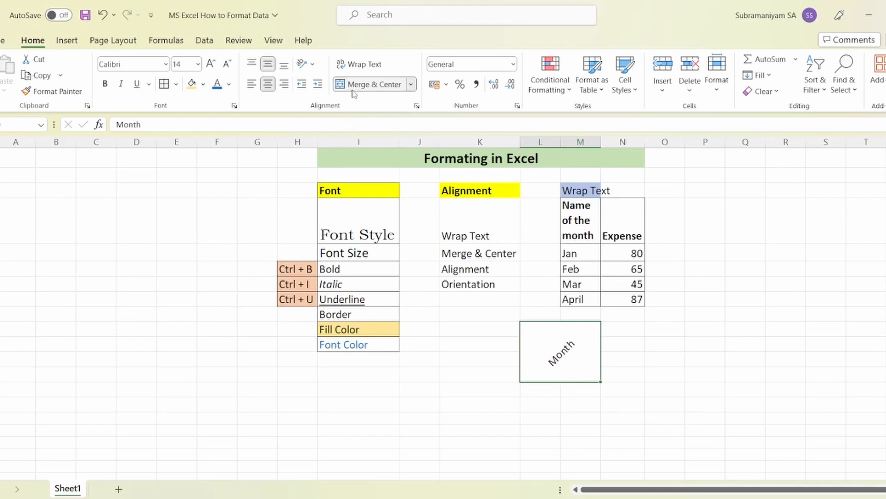
Set the merged "Month" cell to Vertical Text and increase the height of its last row to fit all letters
{"action": "left_click", "coordinate": [306, 64]}
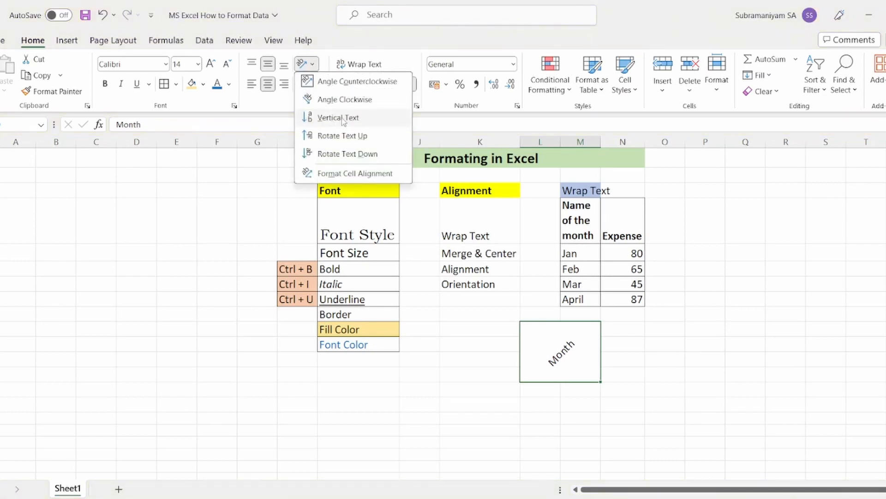
{"action": "left_click", "coordinate": [342, 117]}
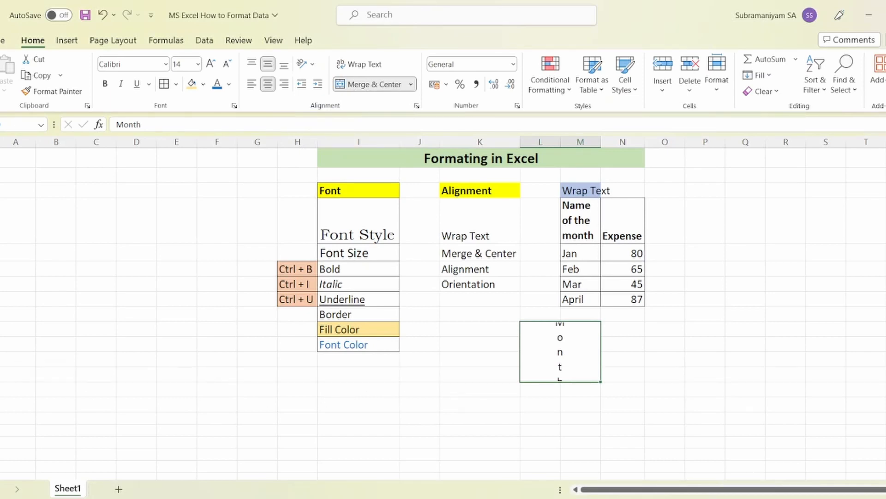
{"action": "left_click_drag", "start_coordinate": [9, 382], "coordinate": [10, 413]}
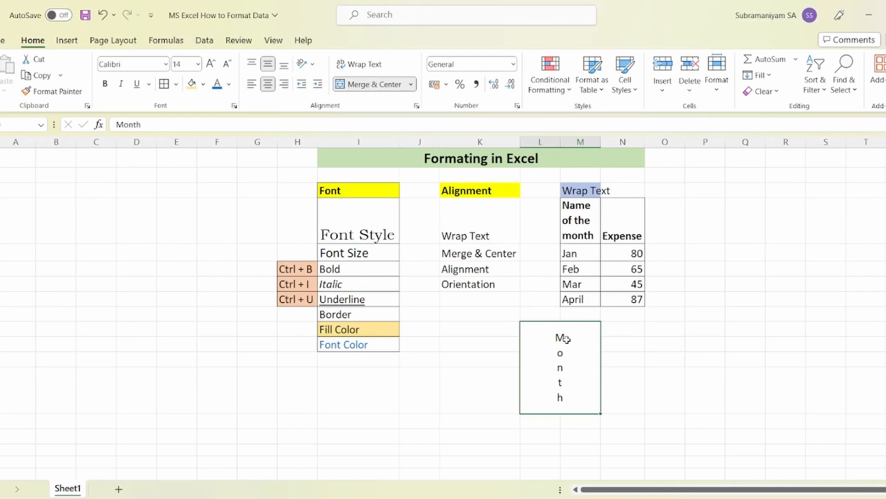
Turn off the Vertical Text orientation so "Month" reads horizontally, and deselect the merged cell
{"action": "left_click", "coordinate": [313, 67]}
{"action": "left_click", "coordinate": [319, 117]}
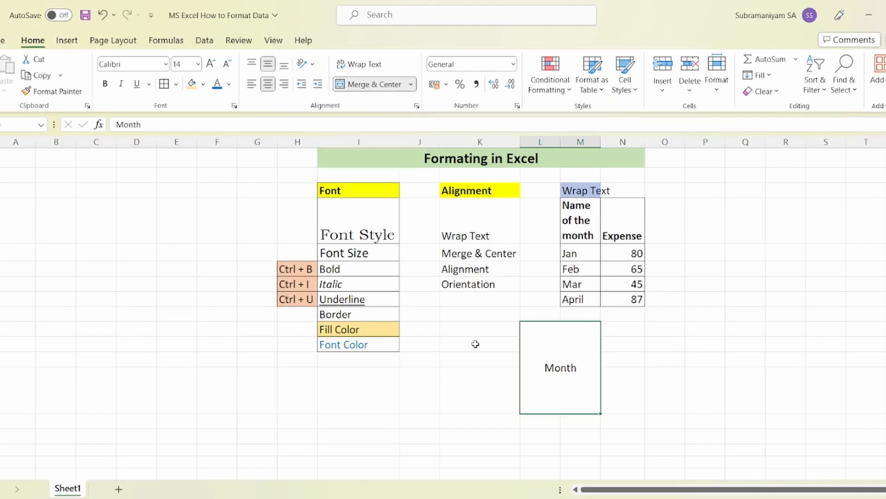
{"action": "left_click", "coordinate": [461, 369]}
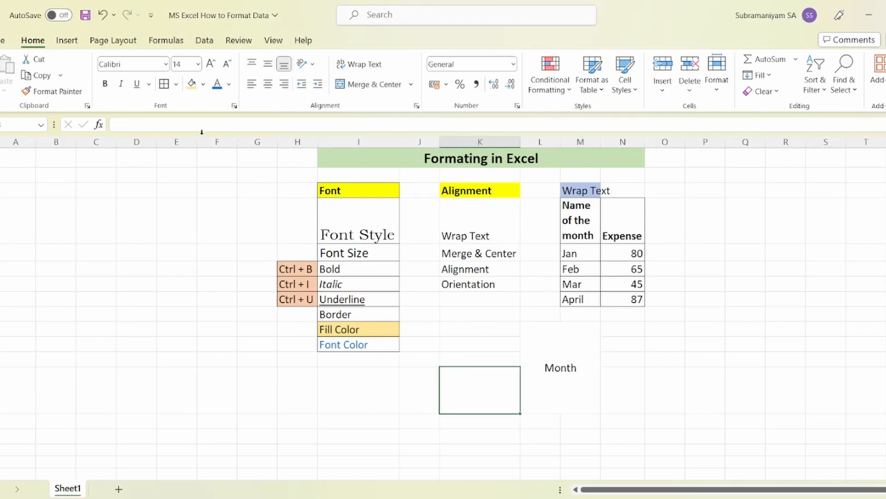